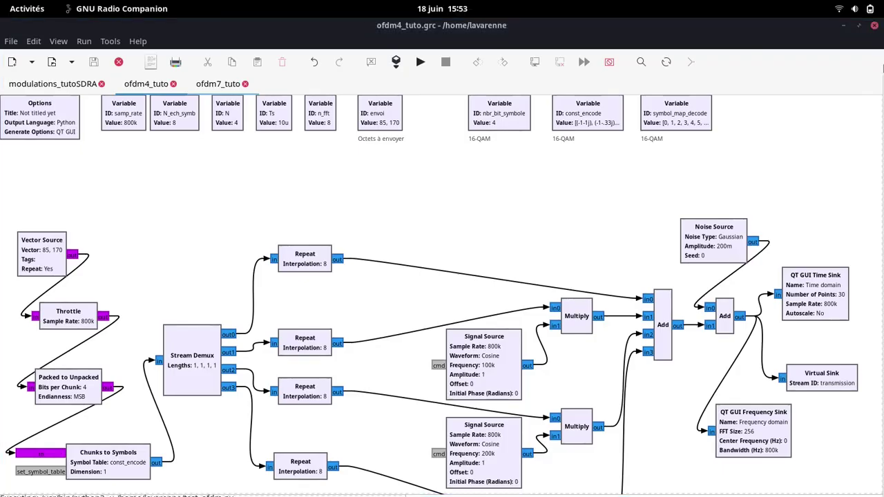
scroll(394, 214, down, 2)
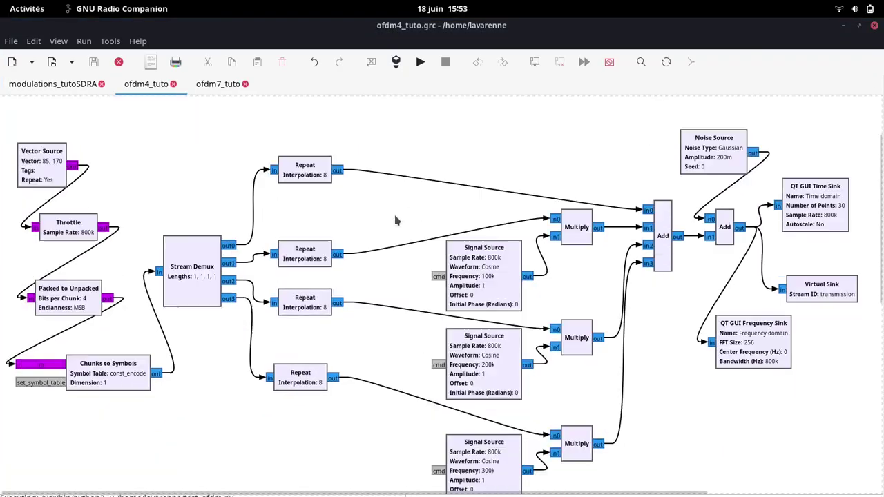
scroll(396, 220, down, 1)
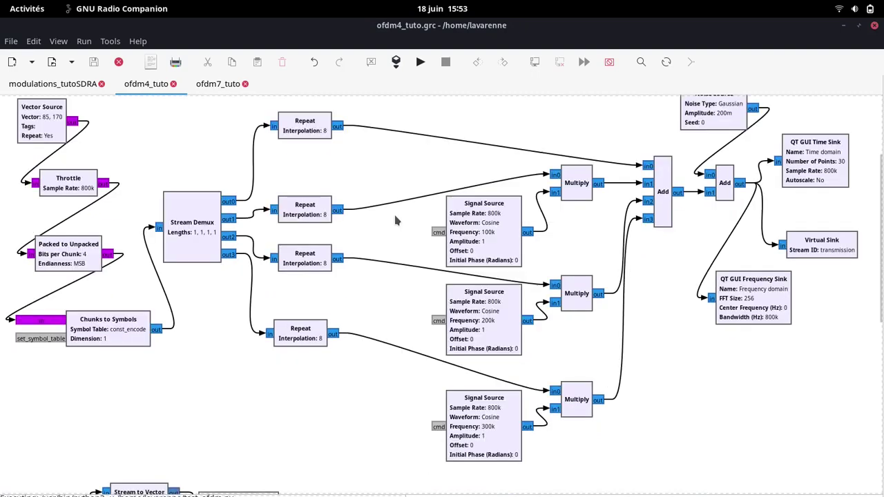
scroll(395, 220, up, 1)
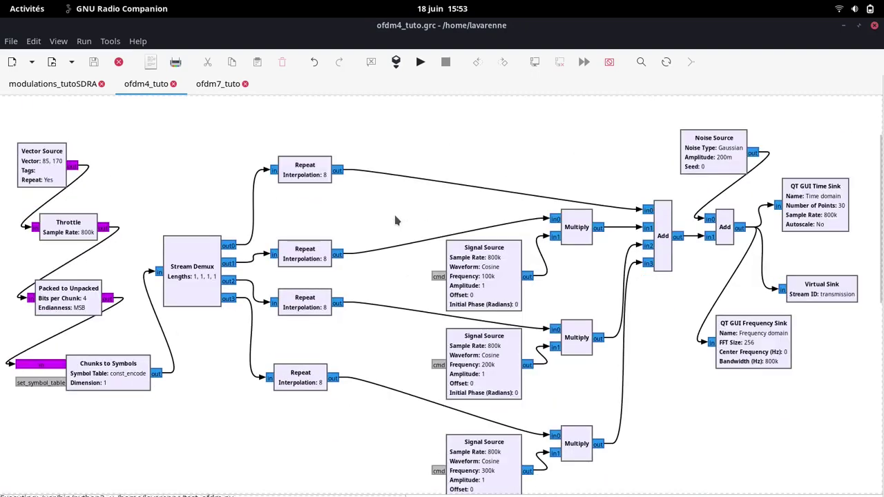
scroll(395, 221, down, 1)
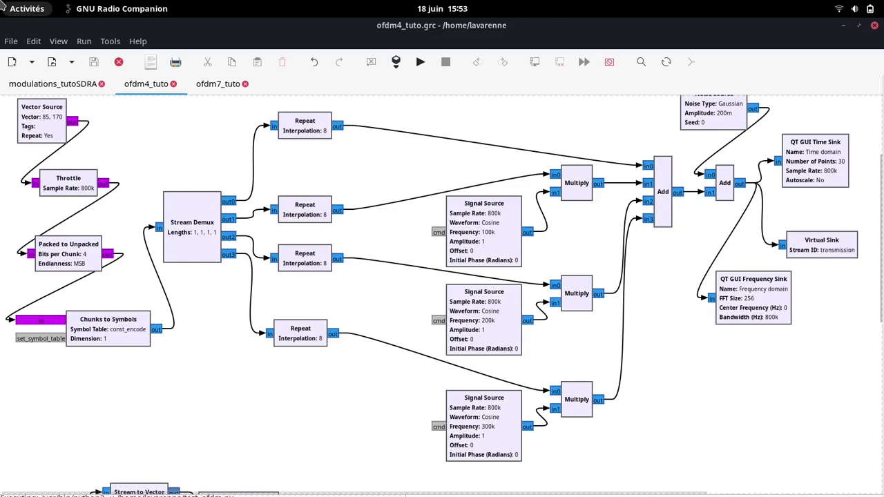
click(47, 118)
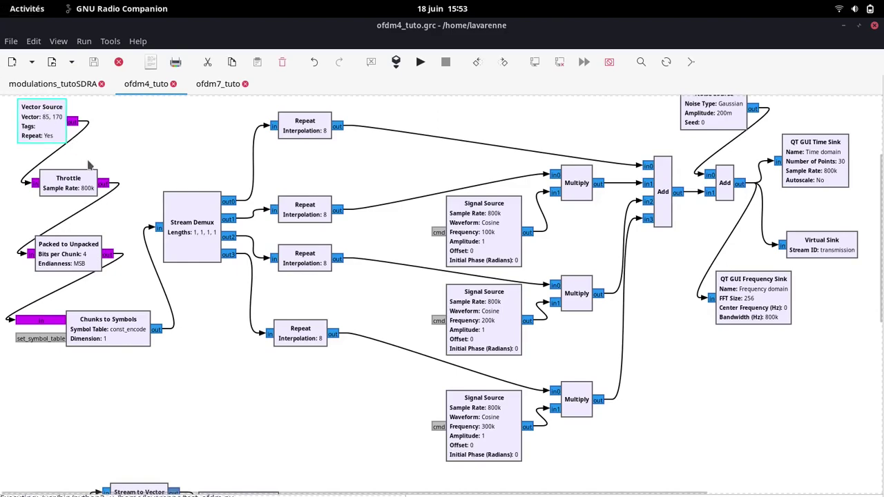
double_click(61, 135)
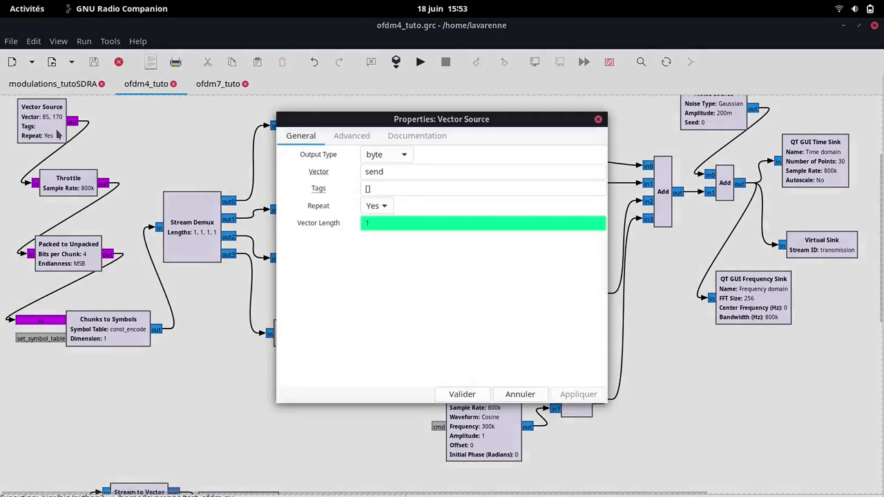
drag(366, 174, 384, 173)
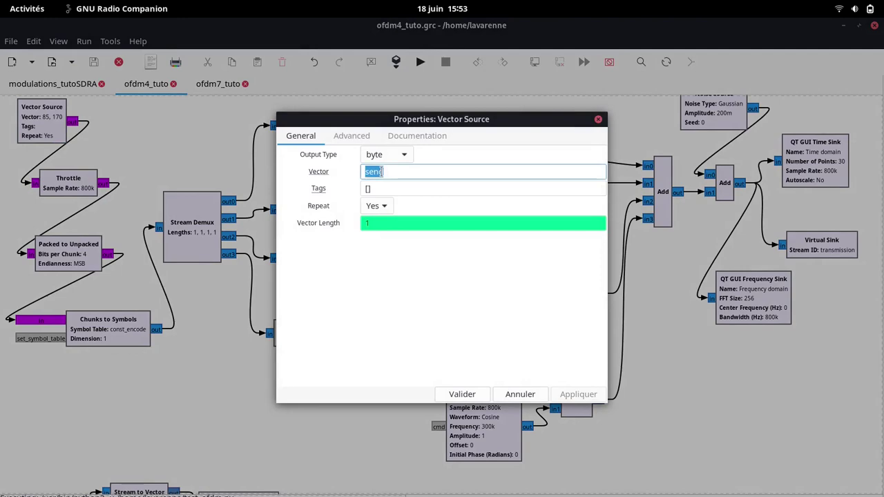
click(473, 393)
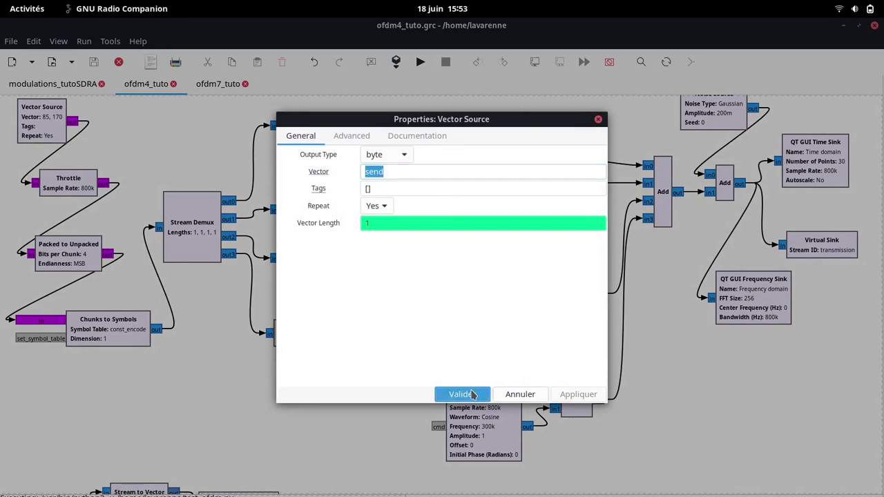
scroll(681, 350, up, 3)
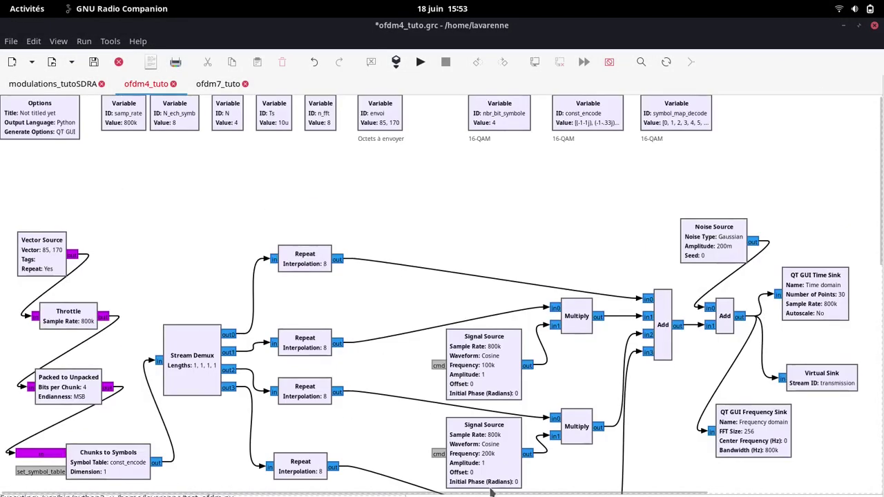
drag(491, 493, 677, 492)
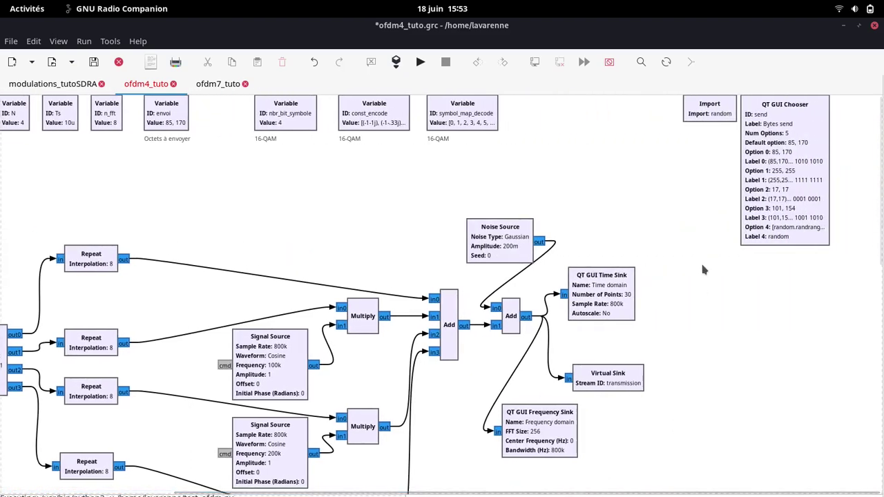
double_click(769, 208)
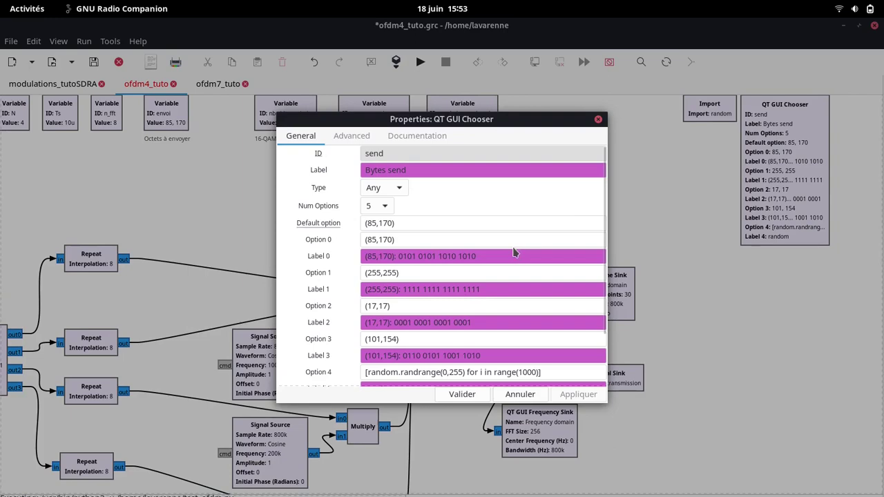
scroll(519, 216, down, 2)
scroll(519, 217, up, 2)
click(598, 120)
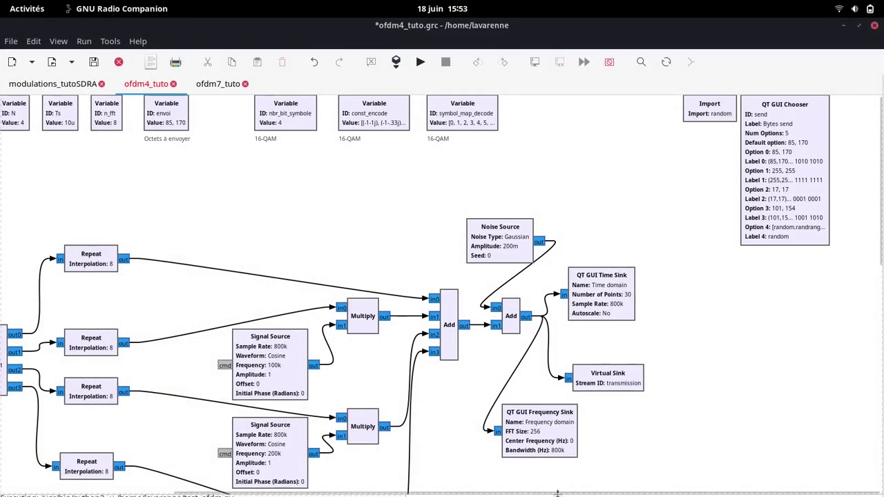
drag(487, 493, 315, 492)
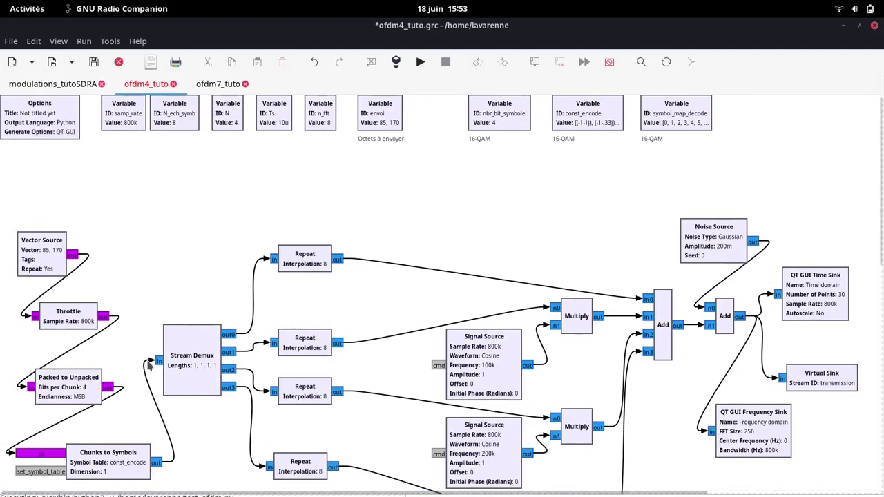
- Review the transmitter chain: Packed to Unpacked, Chunks to Symbols, Stream Demux, 100k Signal Source and four-input Add
click(71, 388)
scroll(70, 388, down, 2)
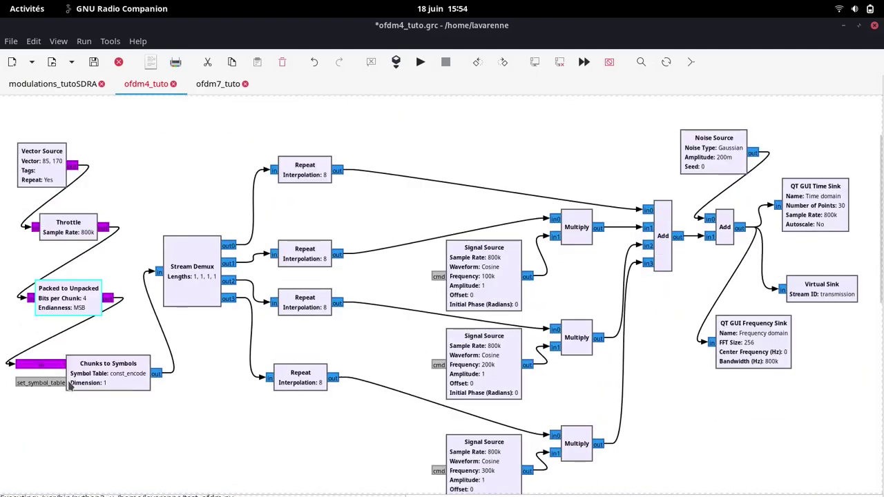
scroll(70, 388, up, 2)
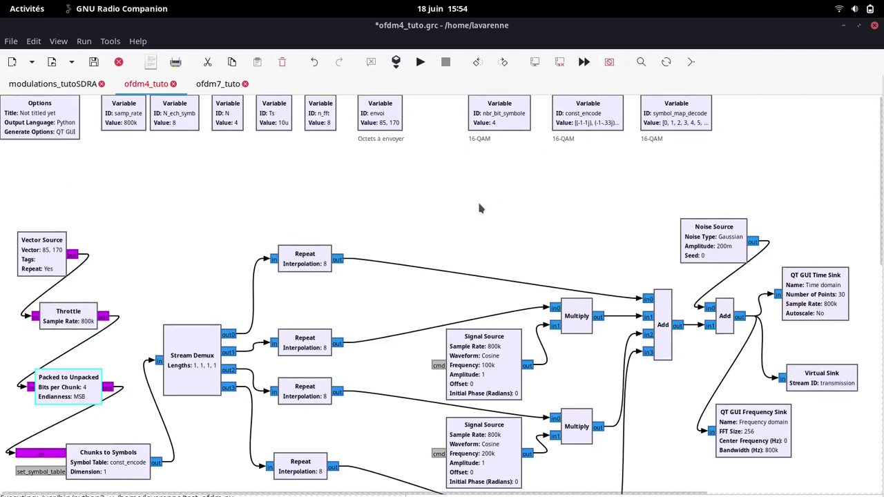
click(124, 467)
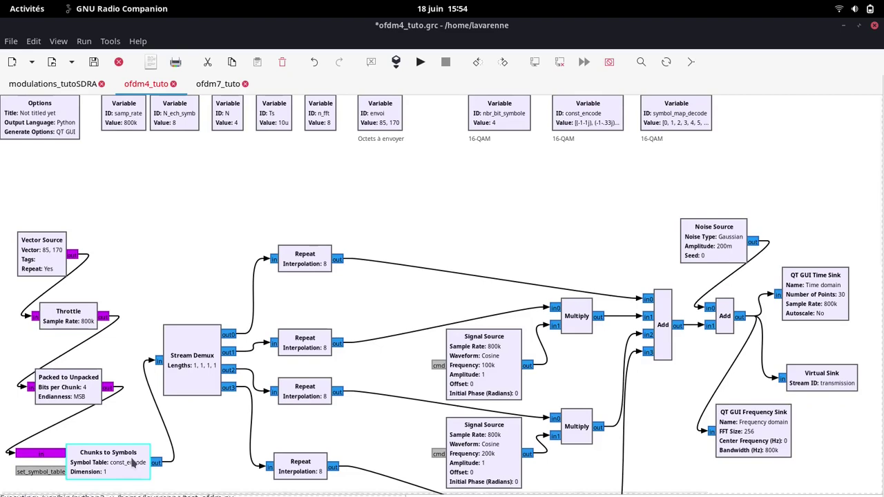
click(198, 384)
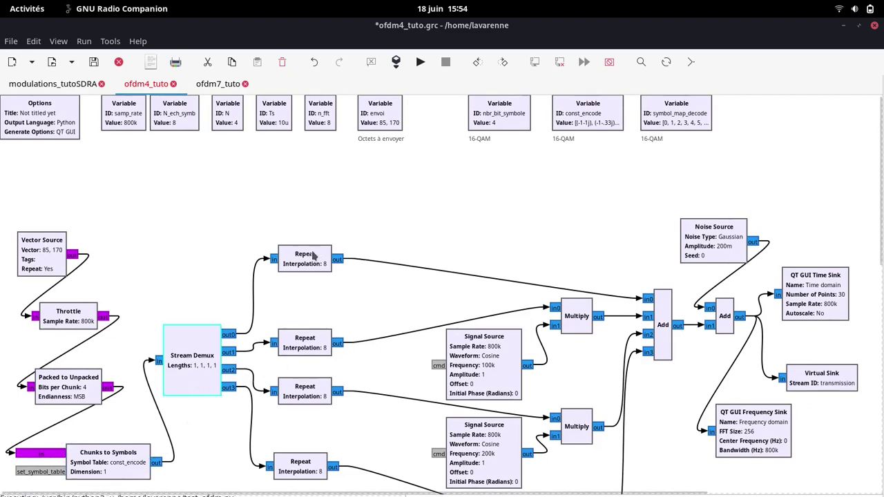
scroll(313, 254, down, 5)
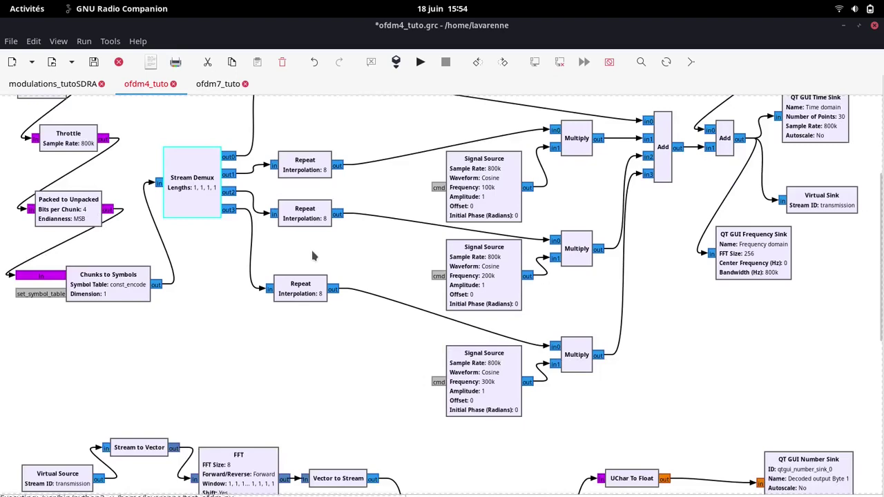
scroll(313, 254, up, 1)
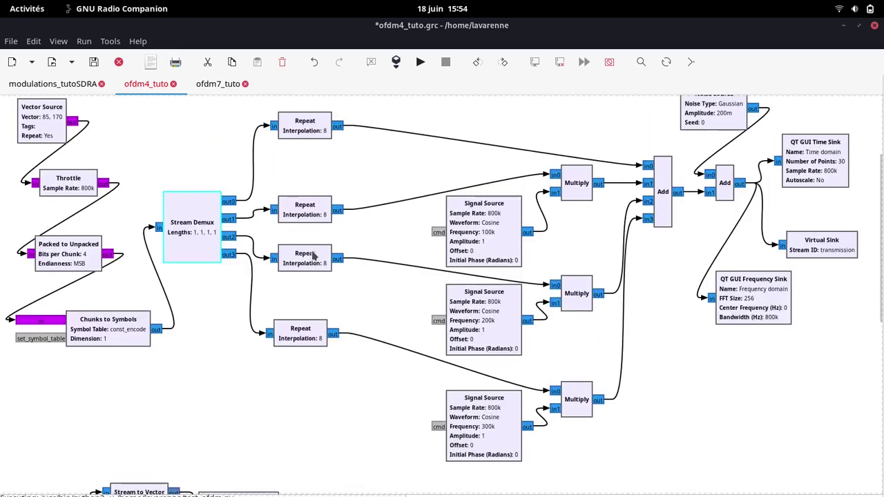
click(498, 231)
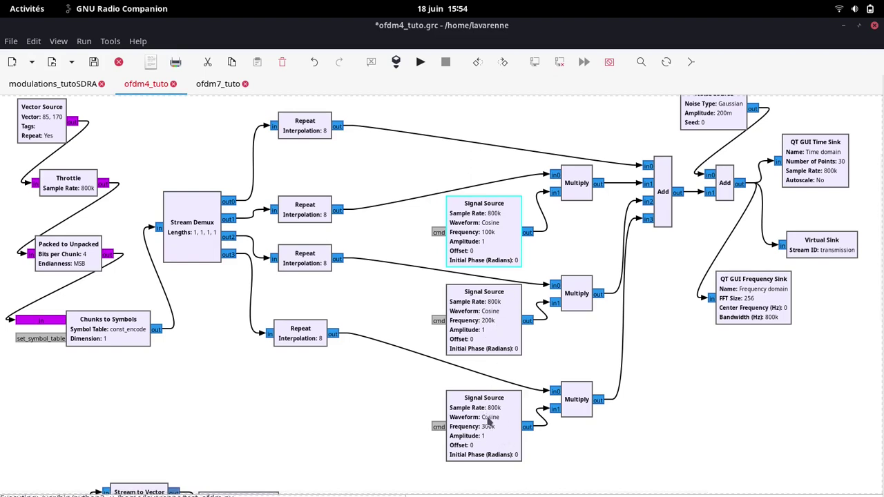
click(655, 219)
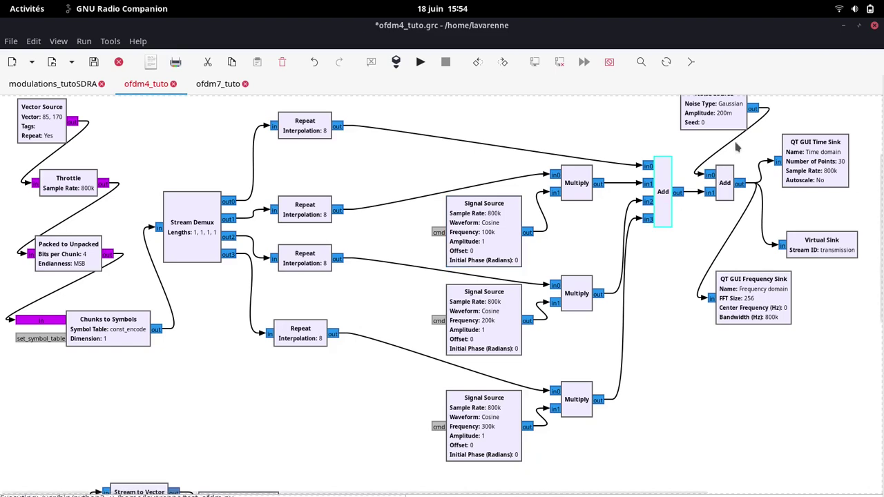
- Nudge the Noise Source slightly left and down, then point out the mixing Add block and Virtual Sink
click(724, 122)
scroll(723, 121, up, 1)
scroll(723, 121, up, 2)
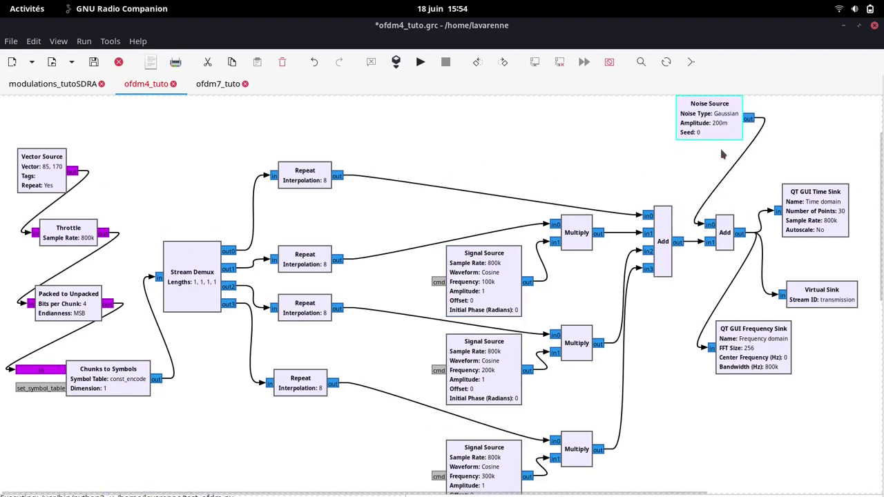
drag(719, 146, 701, 152)
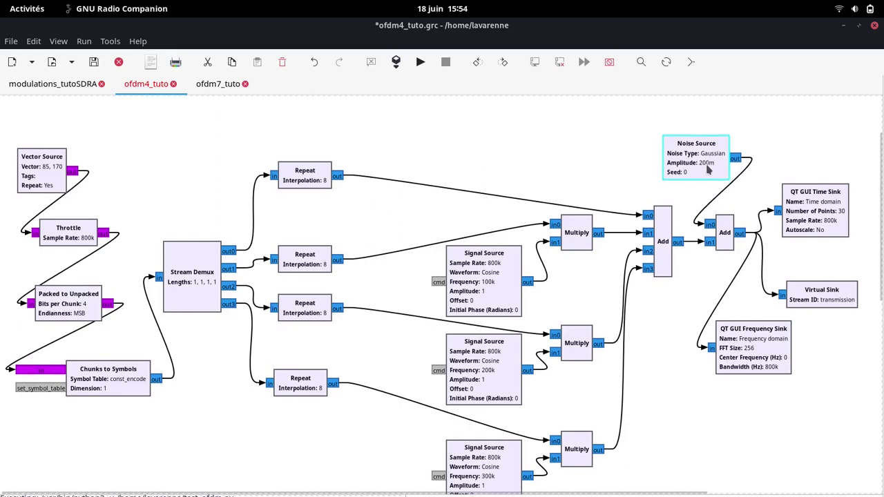
click(720, 220)
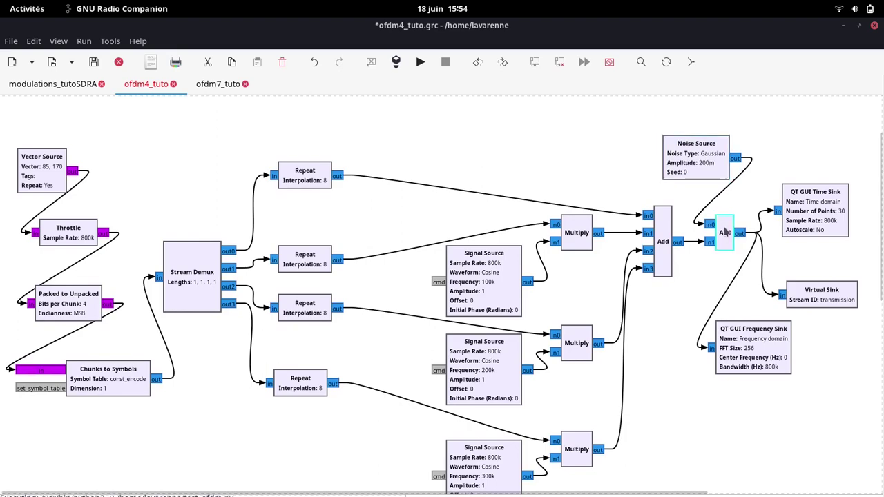
click(831, 297)
scroll(831, 296, down, 10)
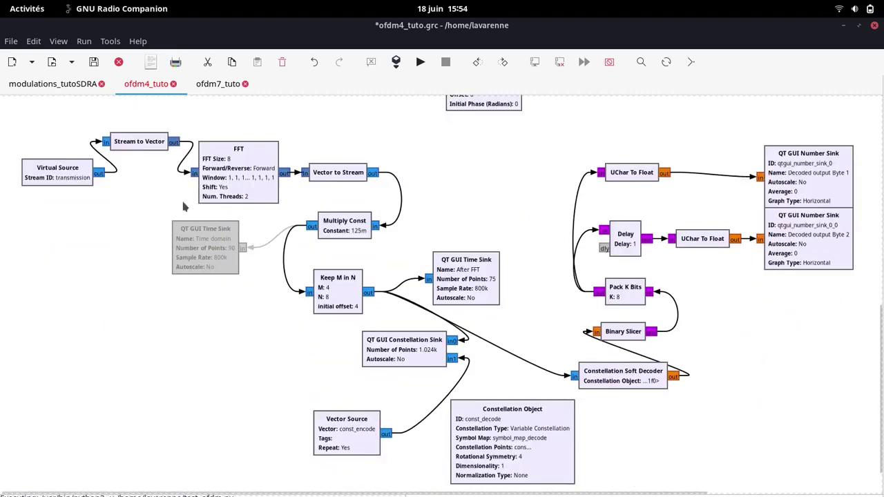
click(88, 181)
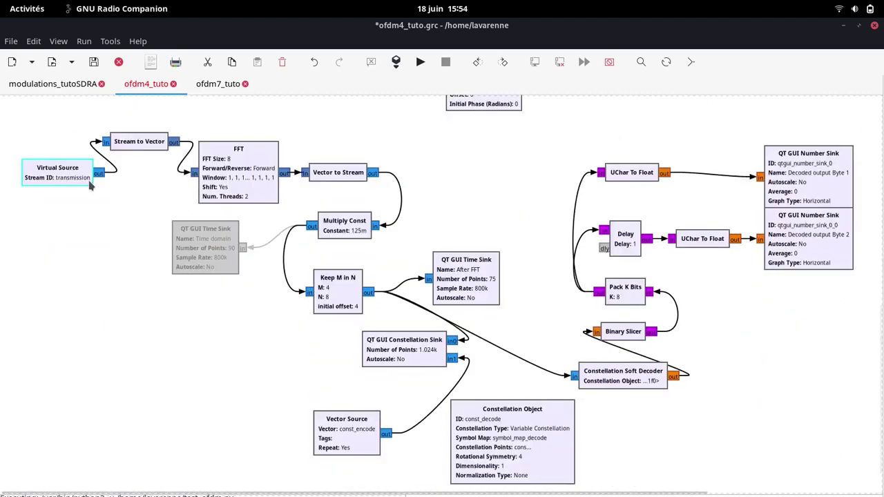
click(249, 173)
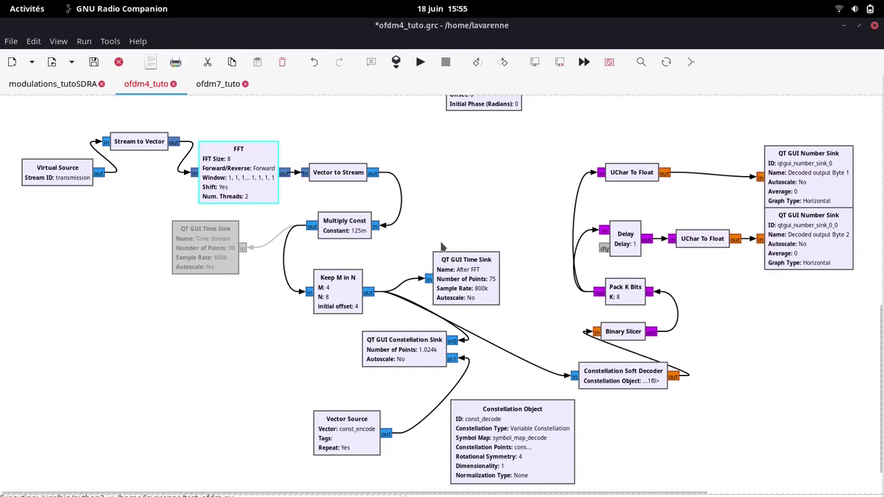
click(429, 347)
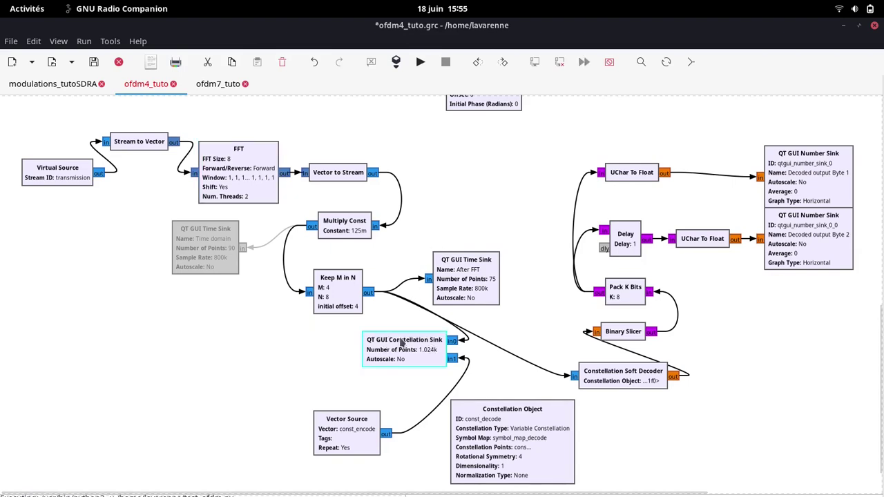
click(616, 376)
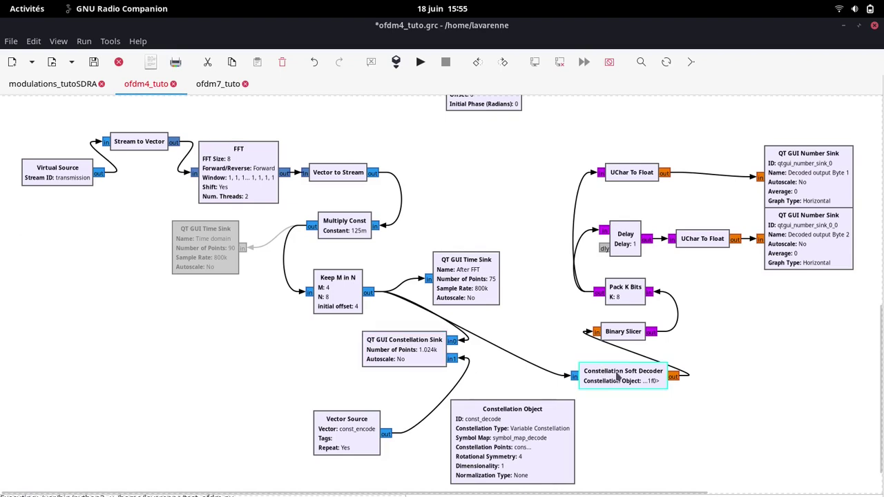
click(630, 336)
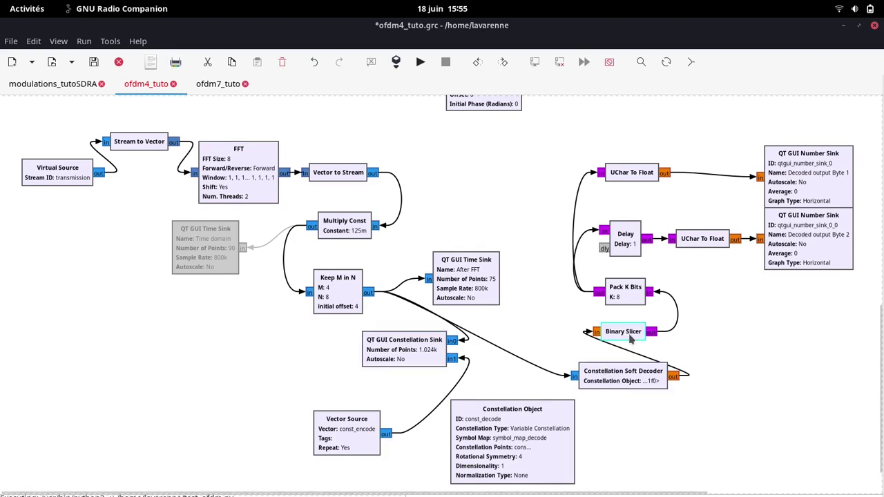
click(636, 292)
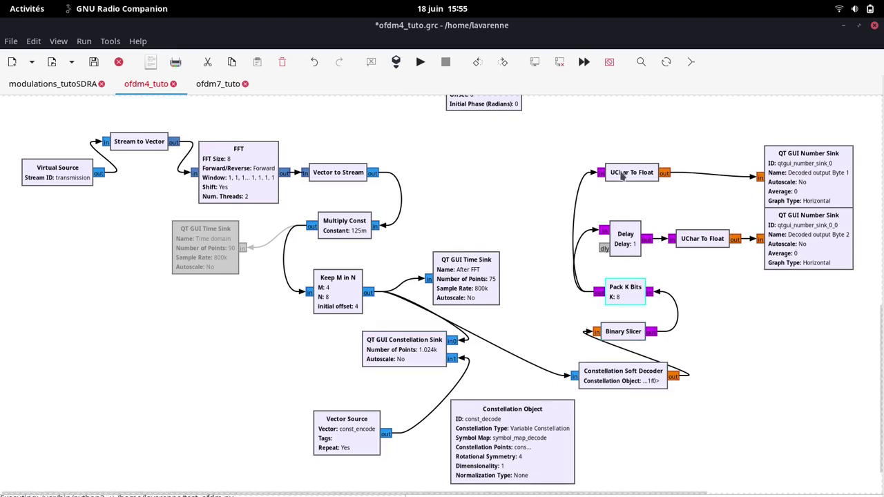
click(798, 172)
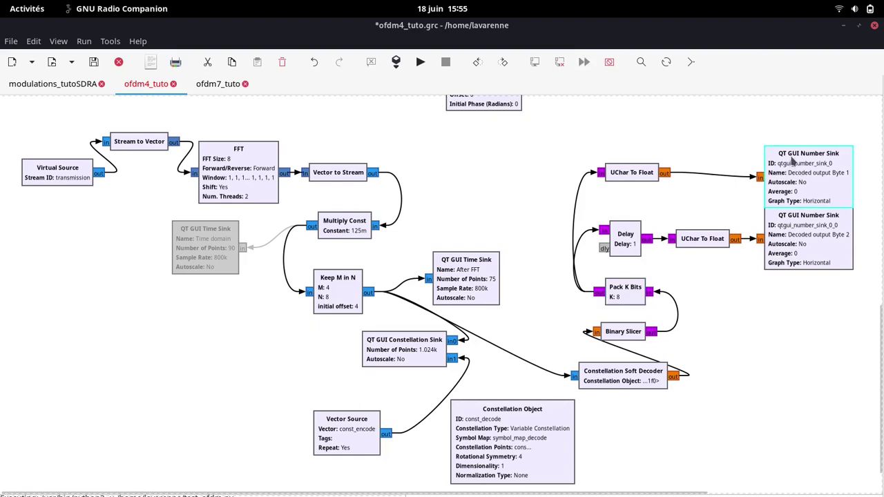
click(802, 245)
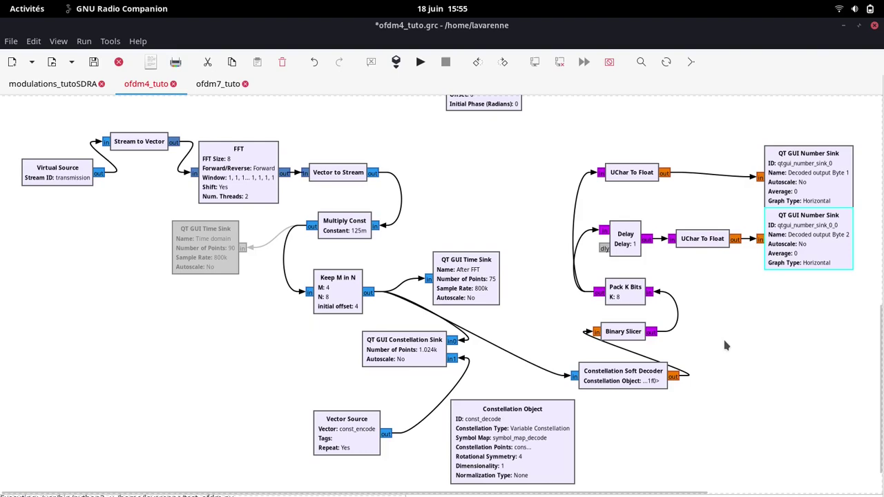
- Save and run the OFDM flowgraph, then freeze and resume the Time domain plot
click(420, 62)
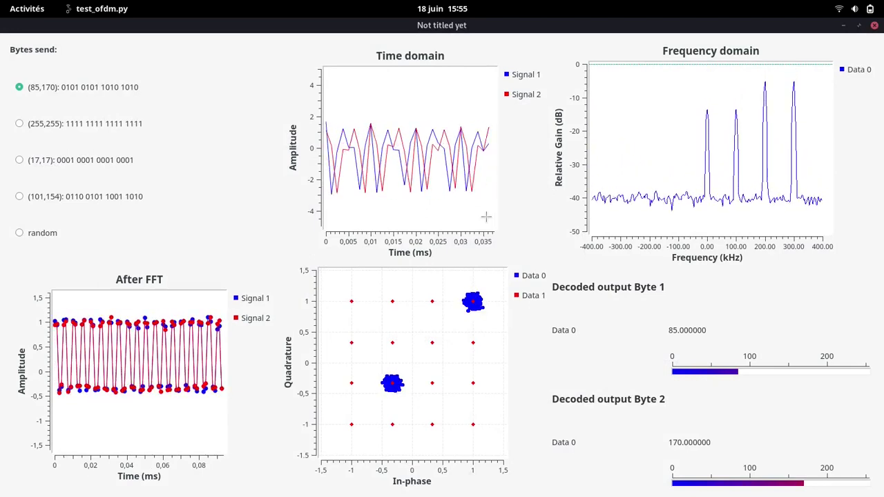
right_click(389, 198)
click(397, 200)
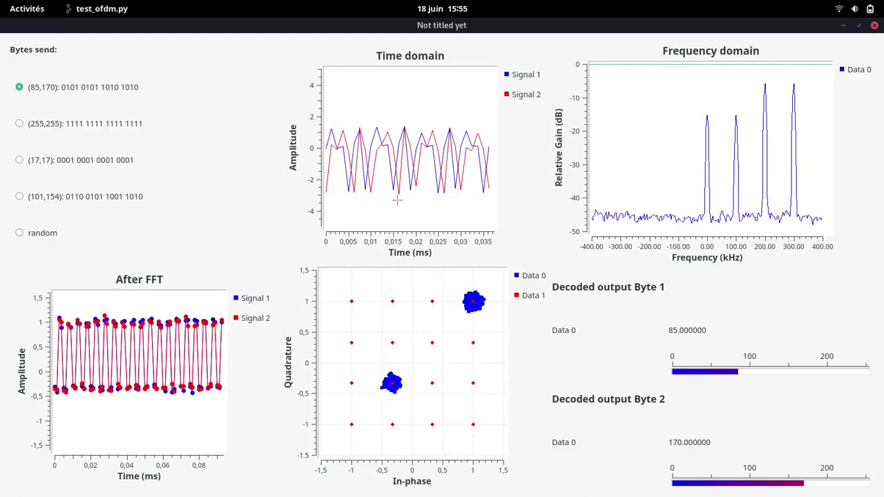
right_click(405, 129)
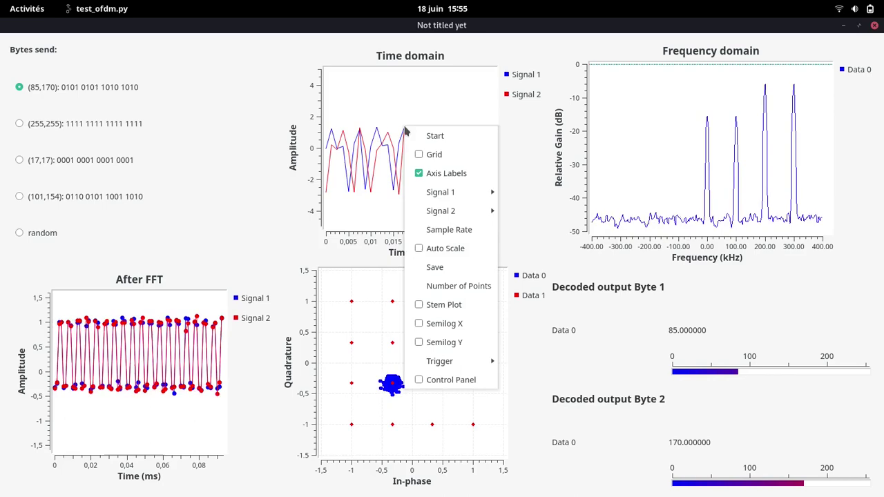
click(418, 135)
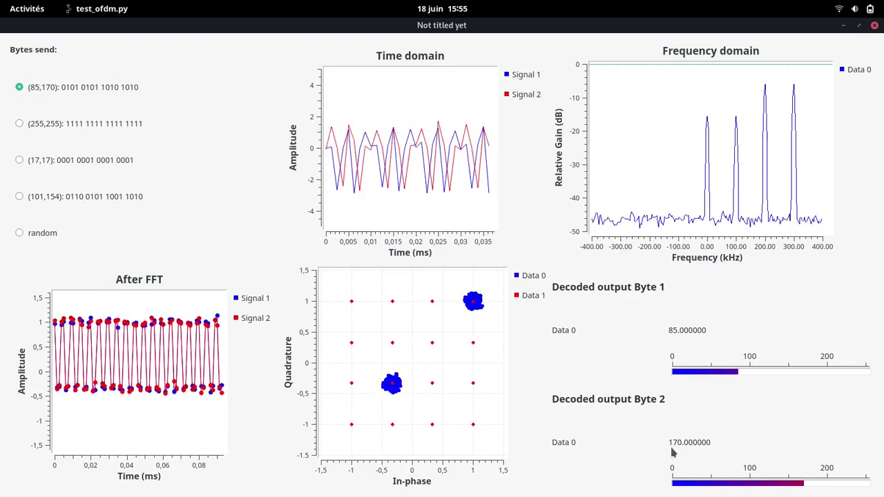
- Send the byte pairs (255,255), (17,17) and (101,154), then switch Bytes send to random
click(19, 125)
click(19, 160)
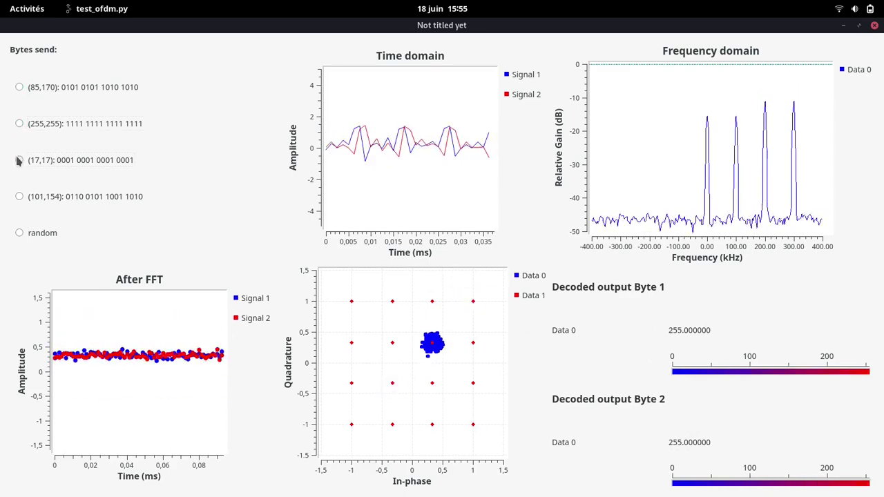
click(20, 196)
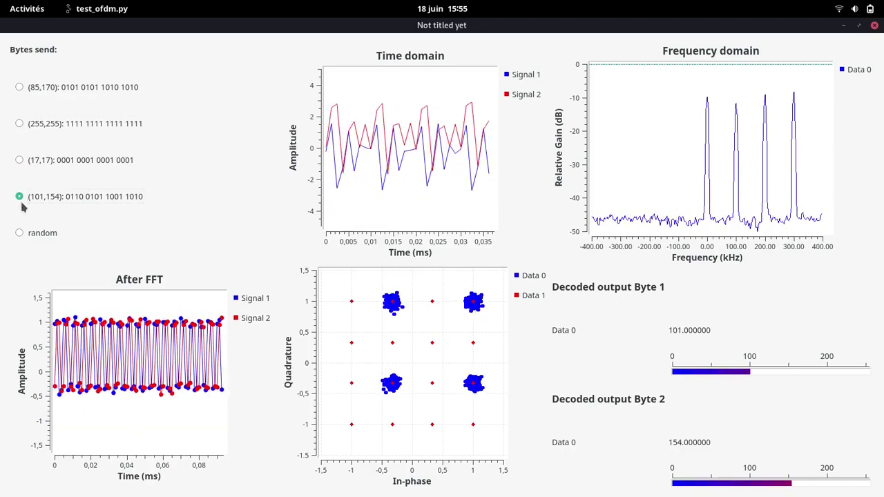
click(20, 233)
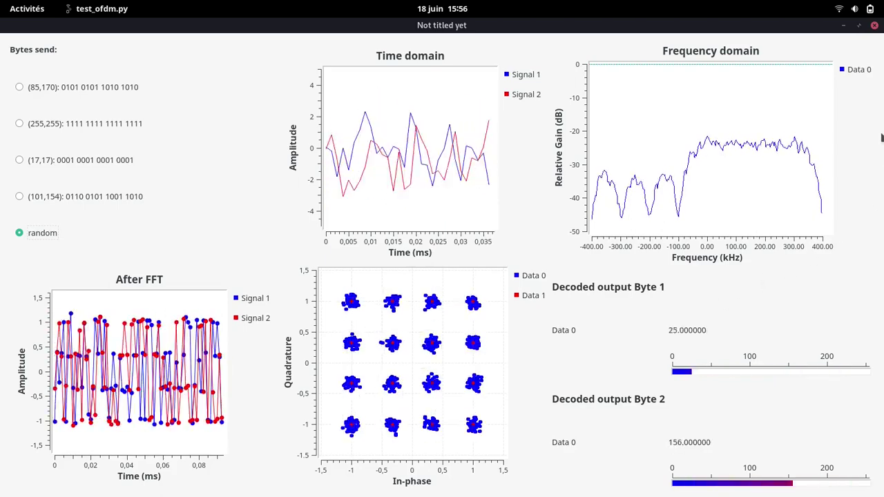
- Close the running test_ofdm.py plot window to return to the ofdm4_tuto flowgraph
click(874, 25)
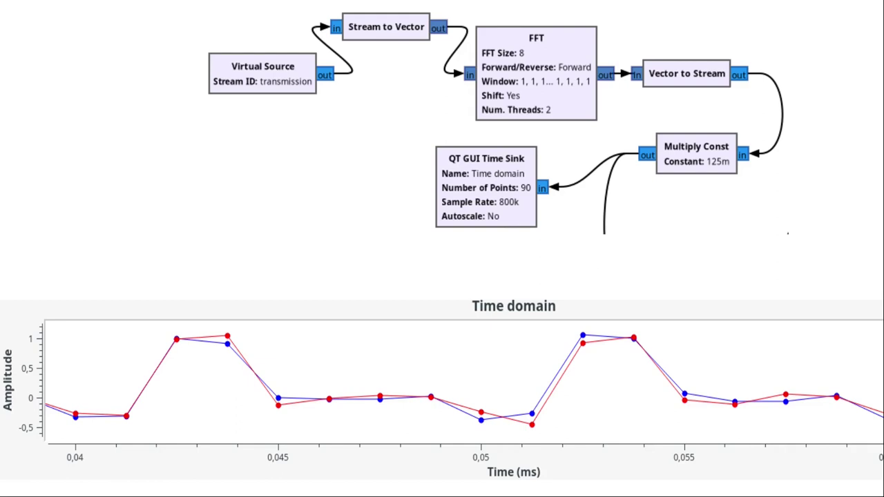
mouse_move(72, 400)
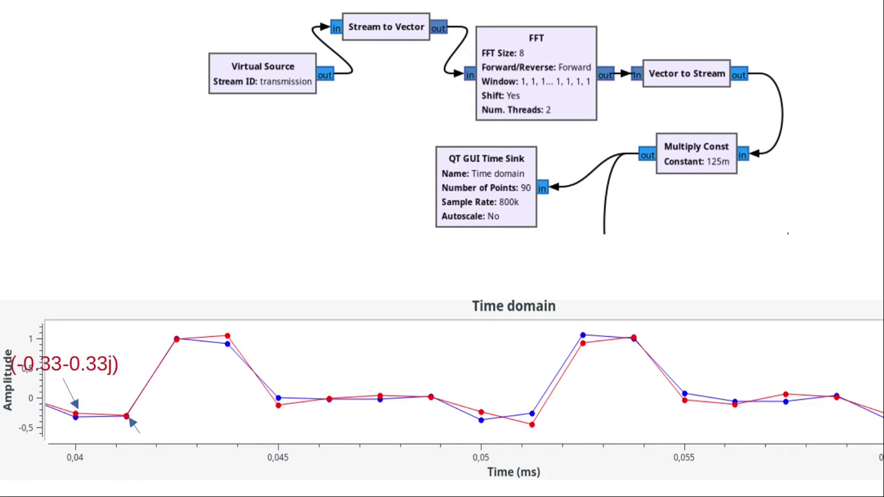